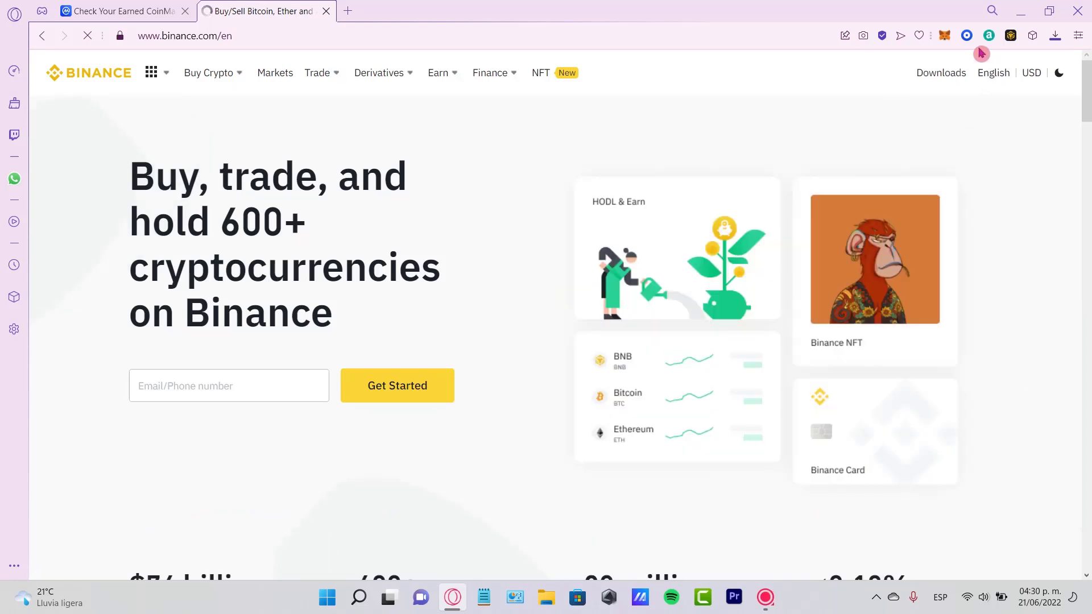
Connect MetaMask Account 1 to binance.com on Smart Chain, then go to CoinMarketCap
{"action": "left_click", "coordinate": [945, 39]}
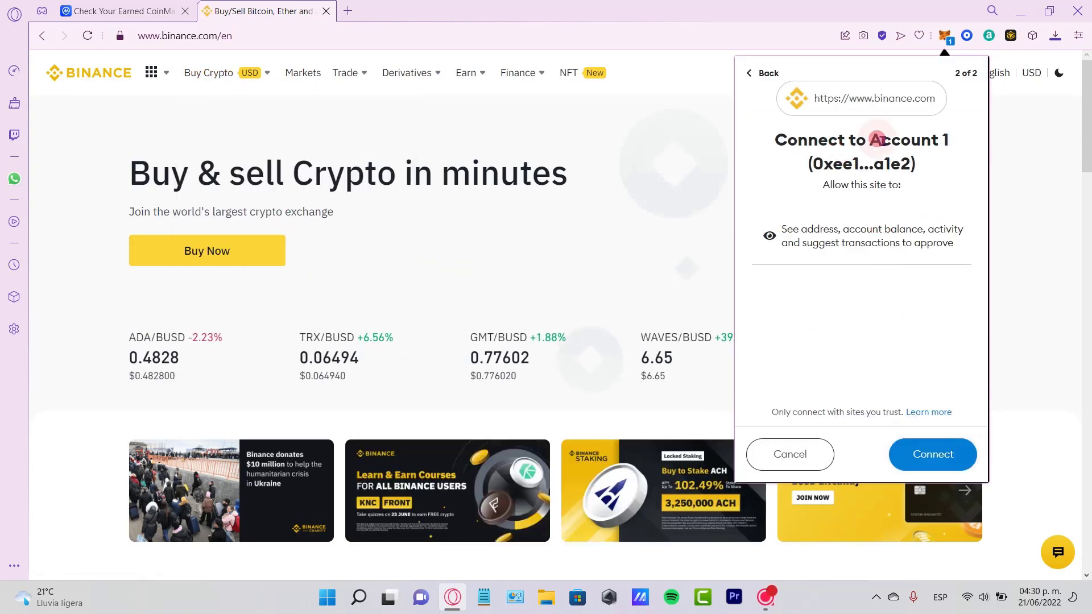
{"action": "left_click_drag", "start_coordinate": [879, 139], "coordinate": [953, 161]}
{"action": "left_click", "coordinate": [944, 458]}
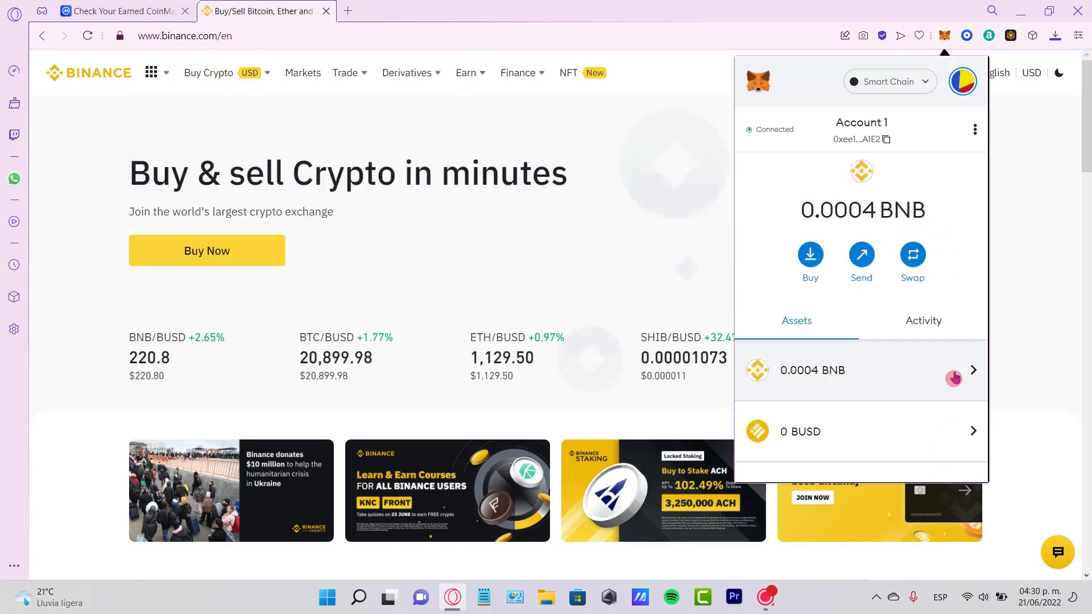
{"action": "scroll", "coordinate": [895, 377], "scroll_direction": "down", "scroll_amount": 5}
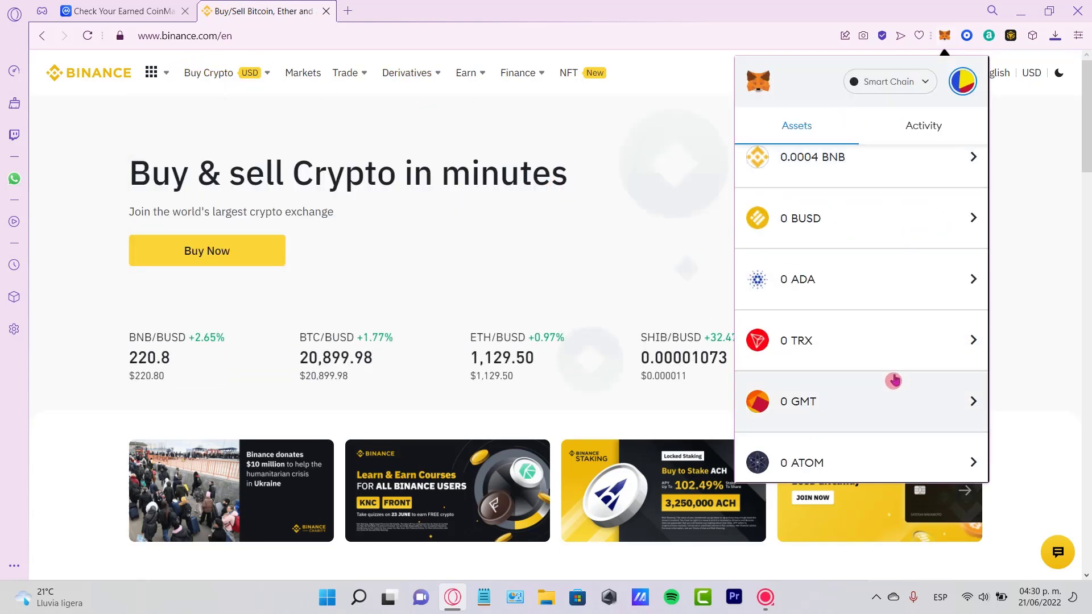
{"action": "left_click", "coordinate": [890, 439]}
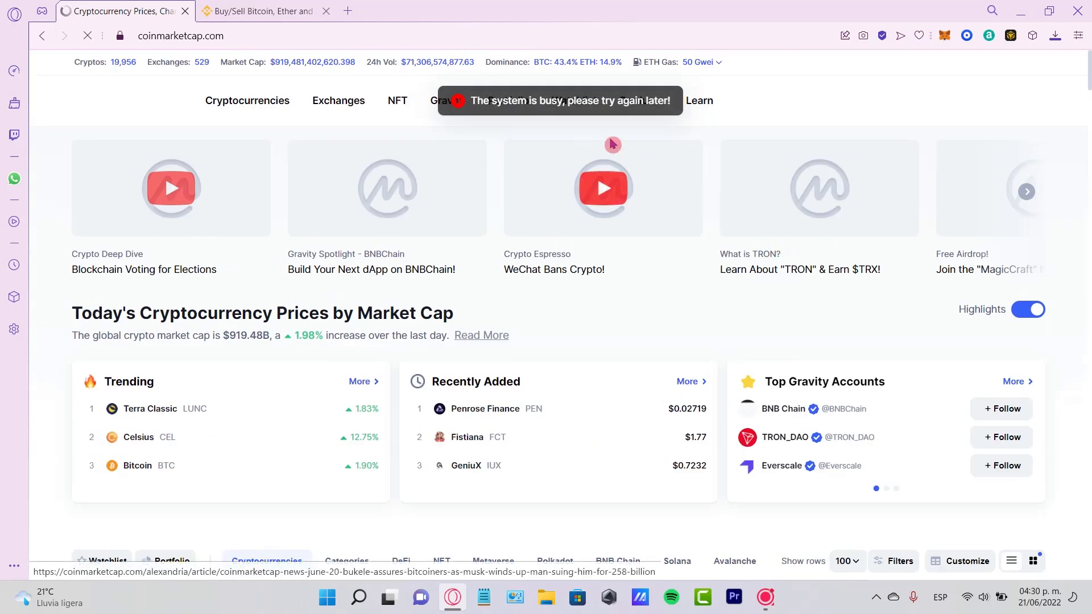
Copy Tether's BNB Smart Chain (BEP20) contract address from CoinMarketCap's Tether page
{"action": "middle_click", "coordinate": [768, 230]}
{"action": "left_click", "coordinate": [326, 12]}
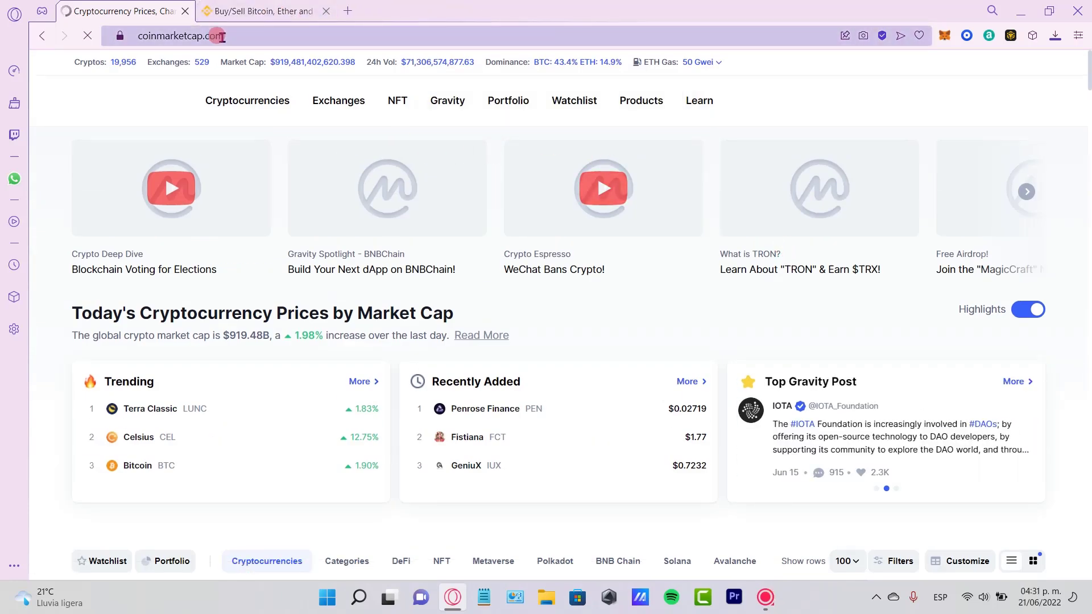
{"action": "mouse_move", "coordinate": [358, 125]}
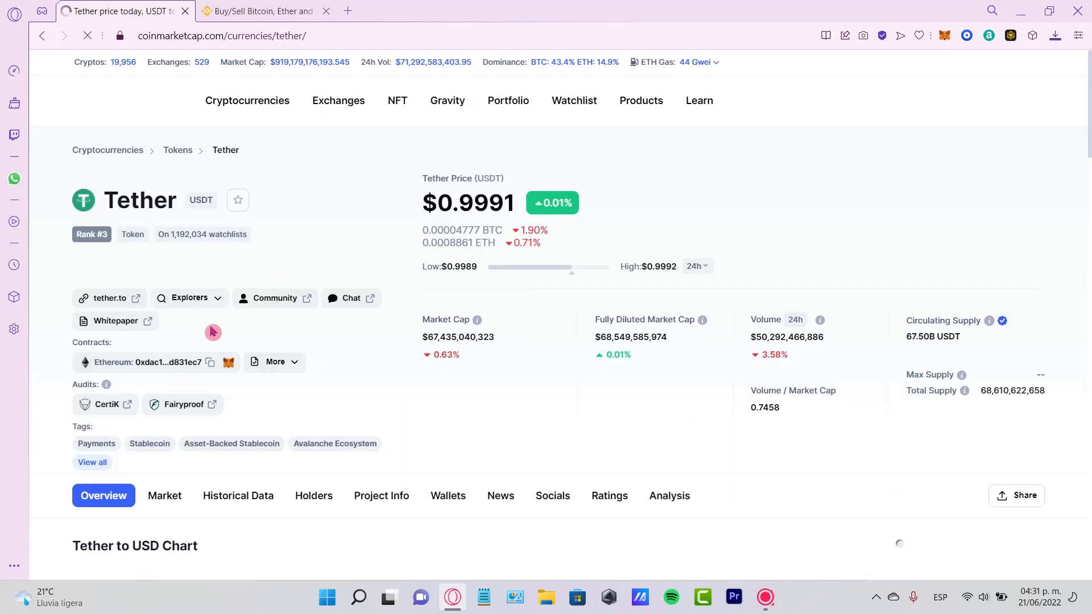
{"action": "left_click", "coordinate": [274, 363]}
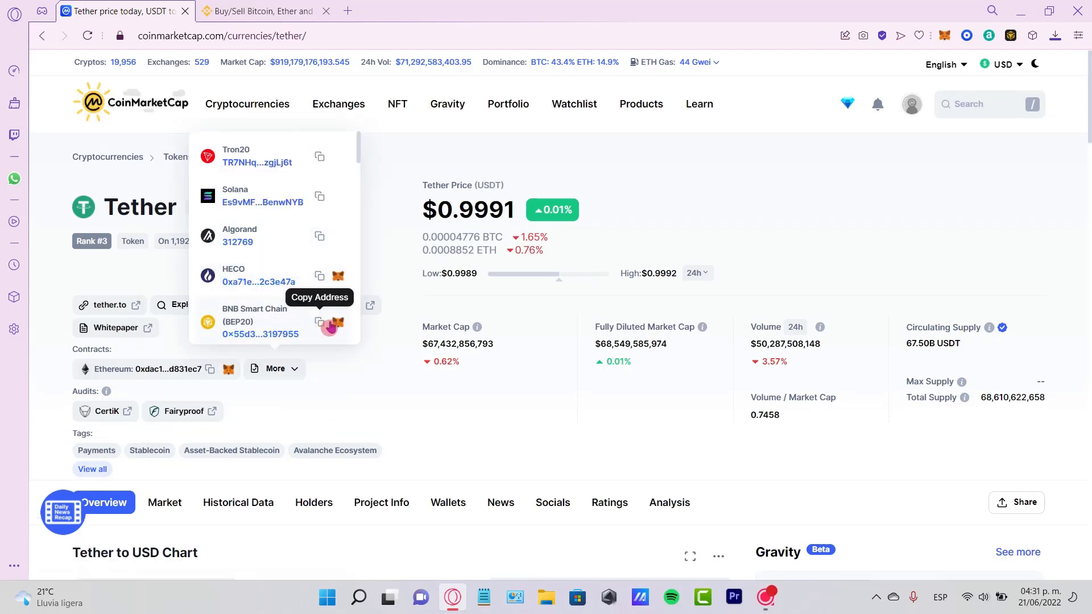
{"action": "left_click", "coordinate": [337, 323]}
{"action": "left_click", "coordinate": [584, 454]}
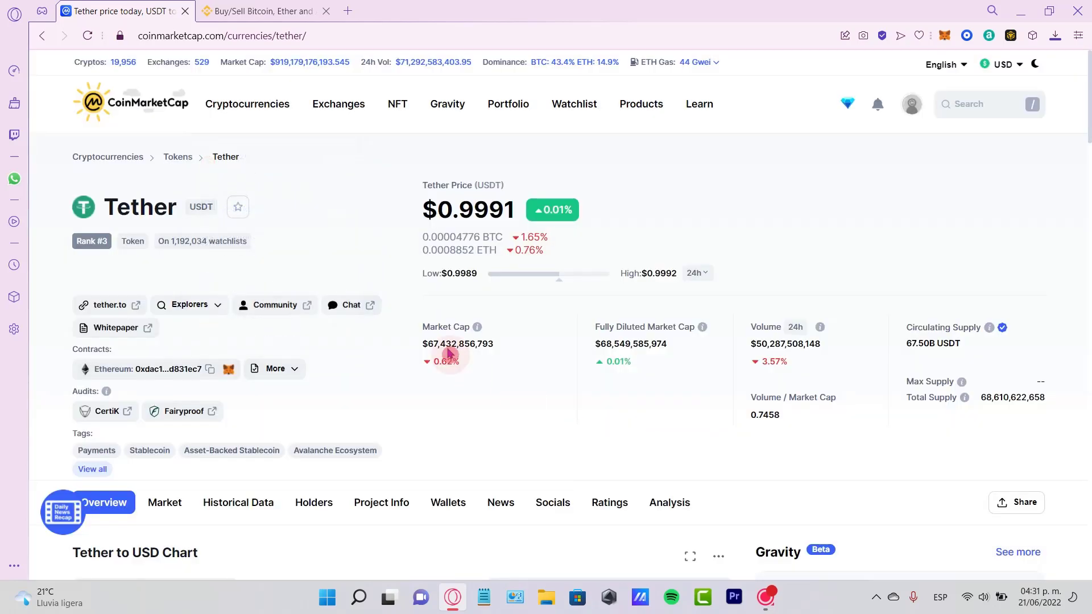
{"action": "left_click", "coordinate": [942, 38]}
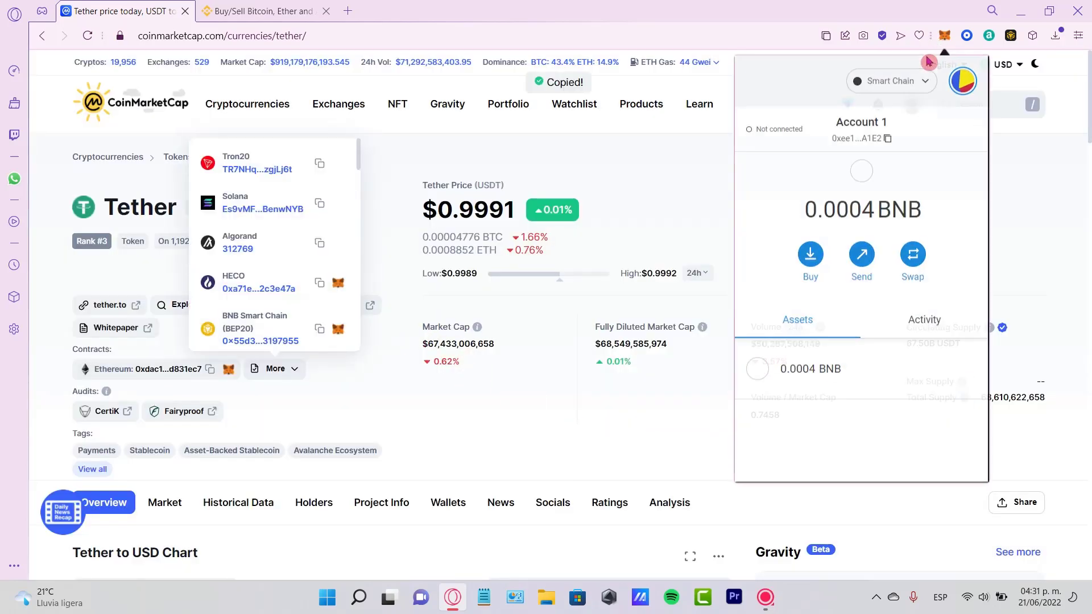
Import USDT as a custom token on Smart Chain using the pasted BEP20 contract address
{"action": "scroll", "coordinate": [893, 377], "scroll_direction": "down", "scroll_amount": 5}
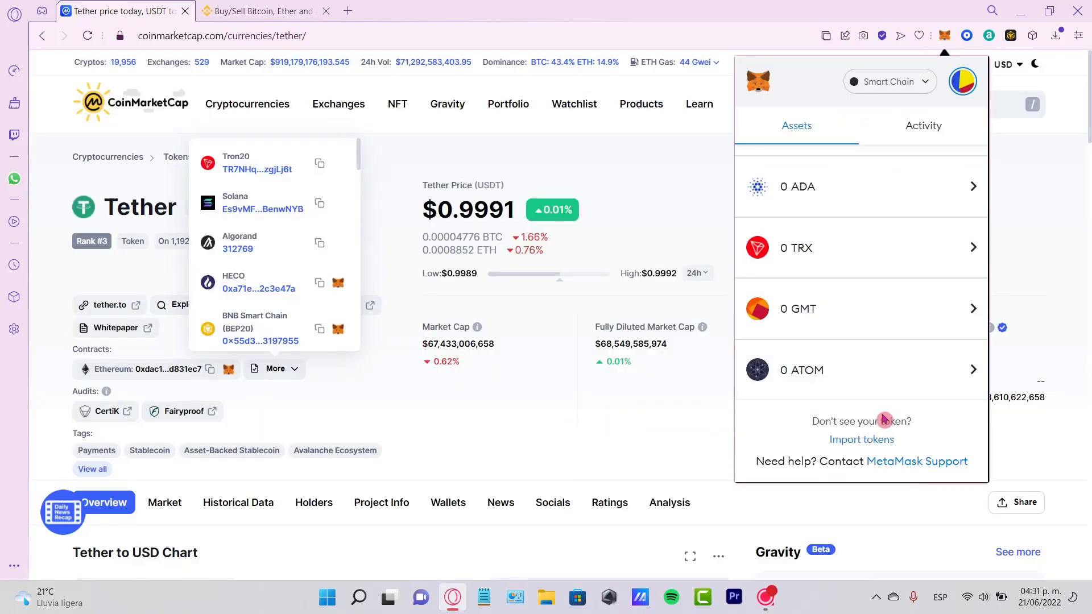
{"action": "left_click", "coordinate": [882, 441]}
{"action": "left_click", "coordinate": [824, 300]}
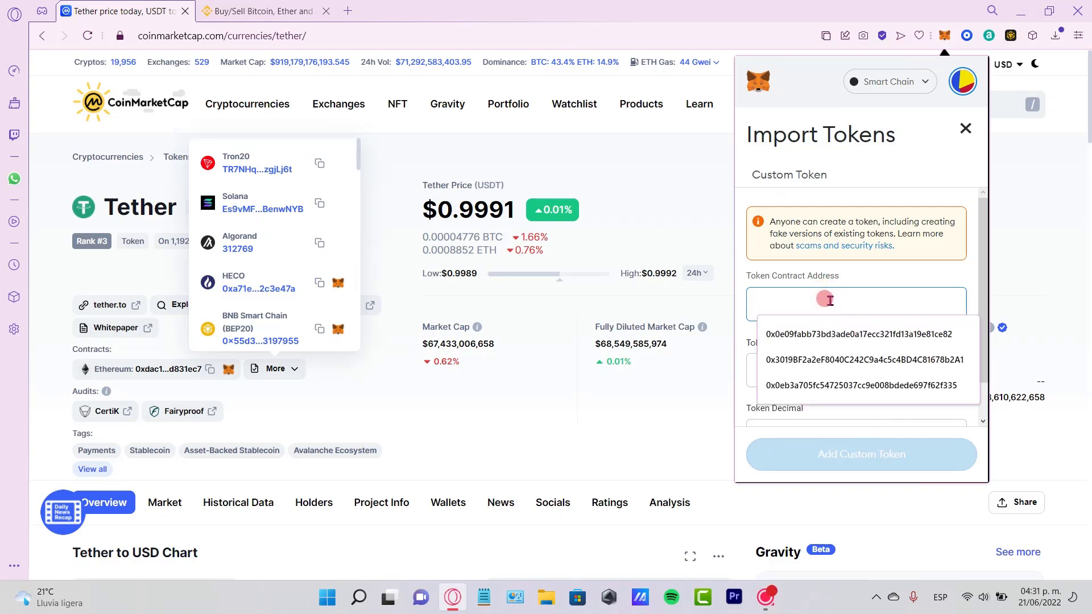
{"action": "key", "text": "ctrl+v"}
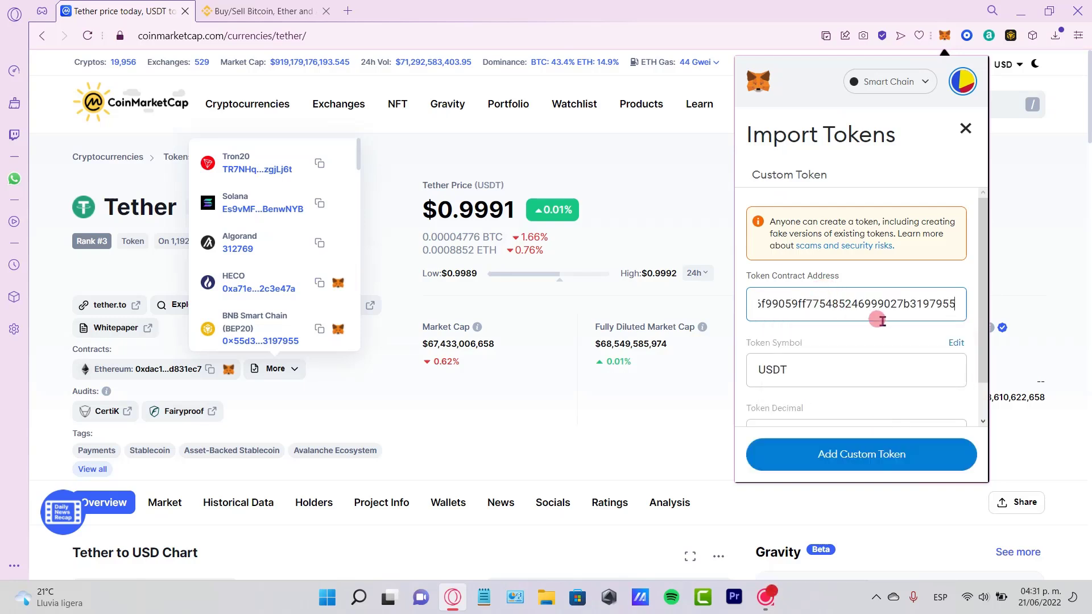
{"action": "left_click", "coordinate": [909, 357]}
{"action": "scroll", "coordinate": [895, 341], "scroll_direction": "down", "scroll_amount": 1}
{"action": "left_click", "coordinate": [878, 463]}
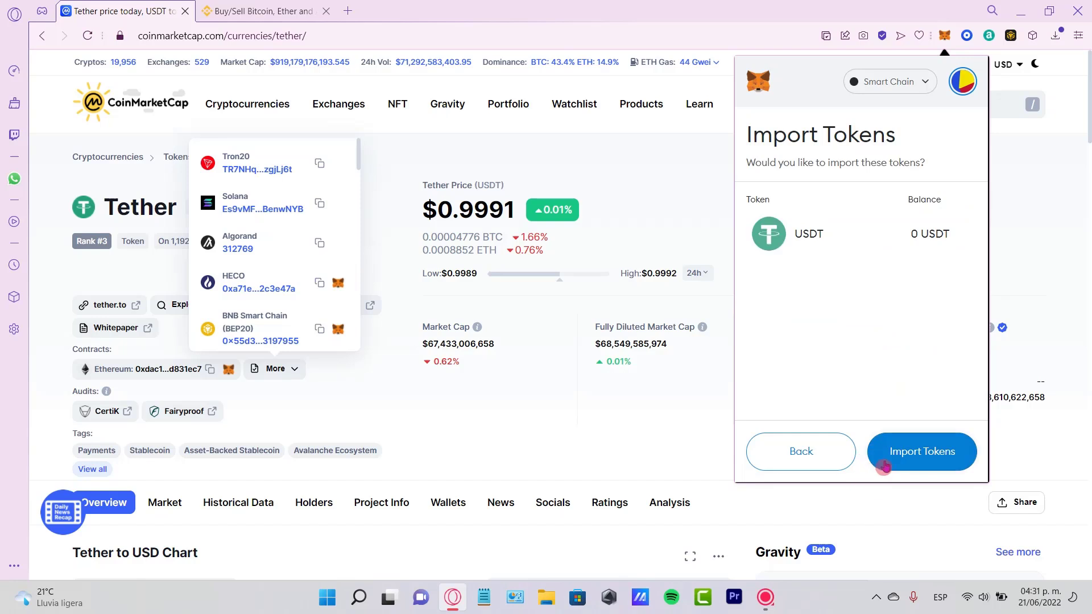
{"action": "left_click", "coordinate": [882, 456]}
Open the newly added USDT asset, which shows a 0 USDT balance
{"action": "left_click", "coordinate": [755, 129]}
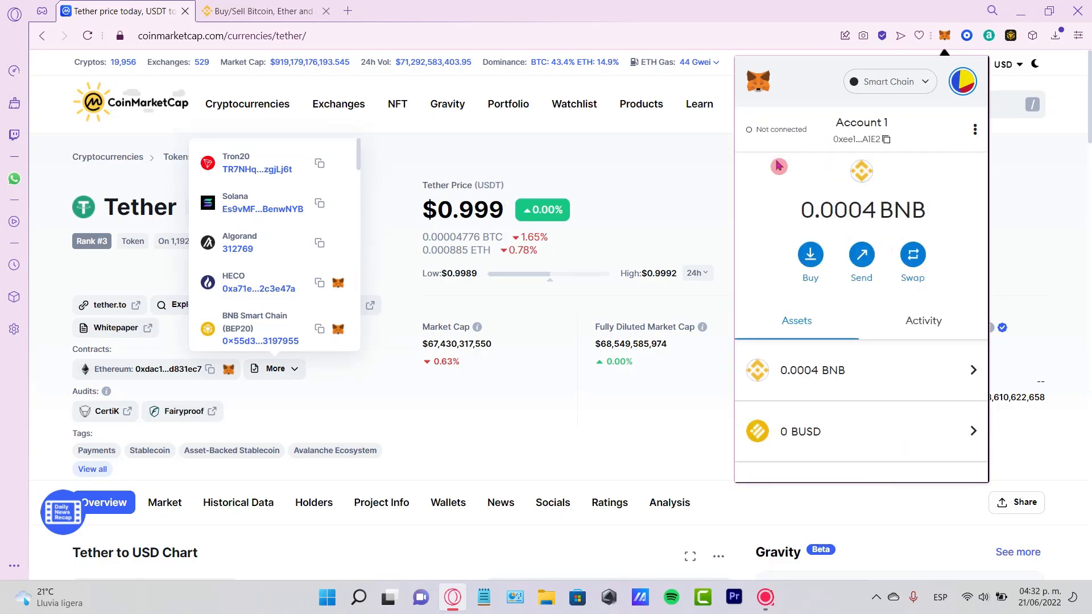
{"action": "scroll", "coordinate": [854, 353], "scroll_direction": "down", "scroll_amount": 3}
{"action": "left_click", "coordinate": [841, 370]}
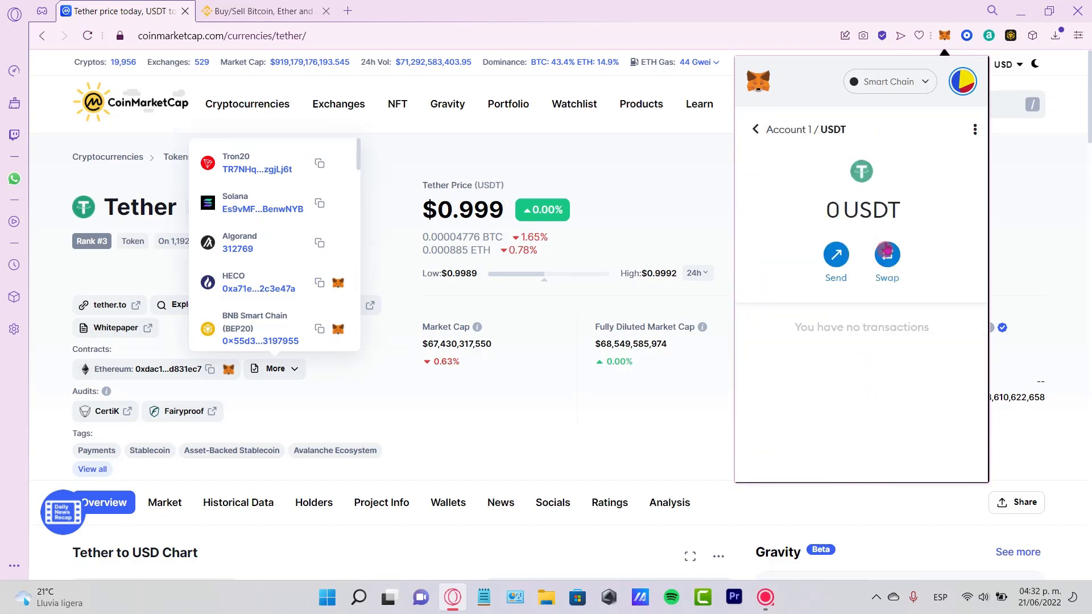
Keep Smart Chain as the network and start a USDT send with the recipient field focused
{"action": "left_click", "coordinate": [896, 94]}
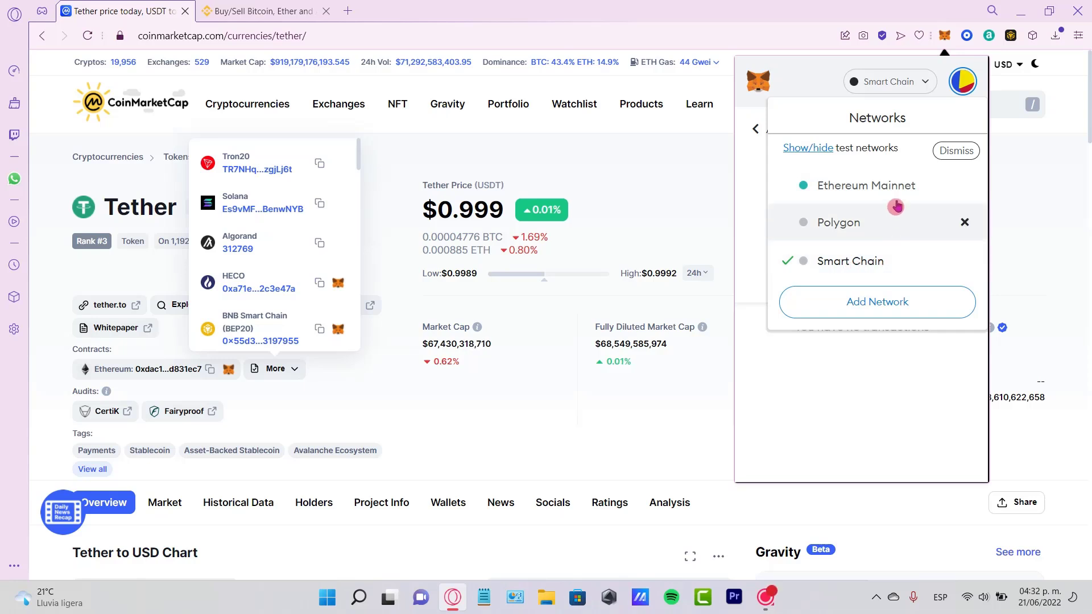
{"action": "left_click", "coordinate": [886, 94]}
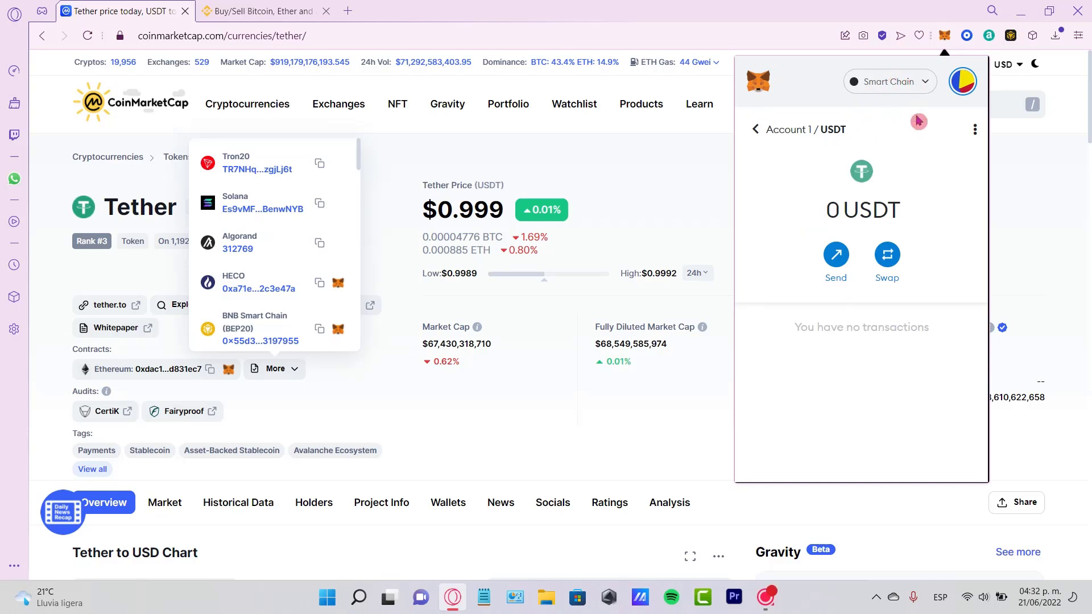
{"action": "left_click", "coordinate": [836, 255]}
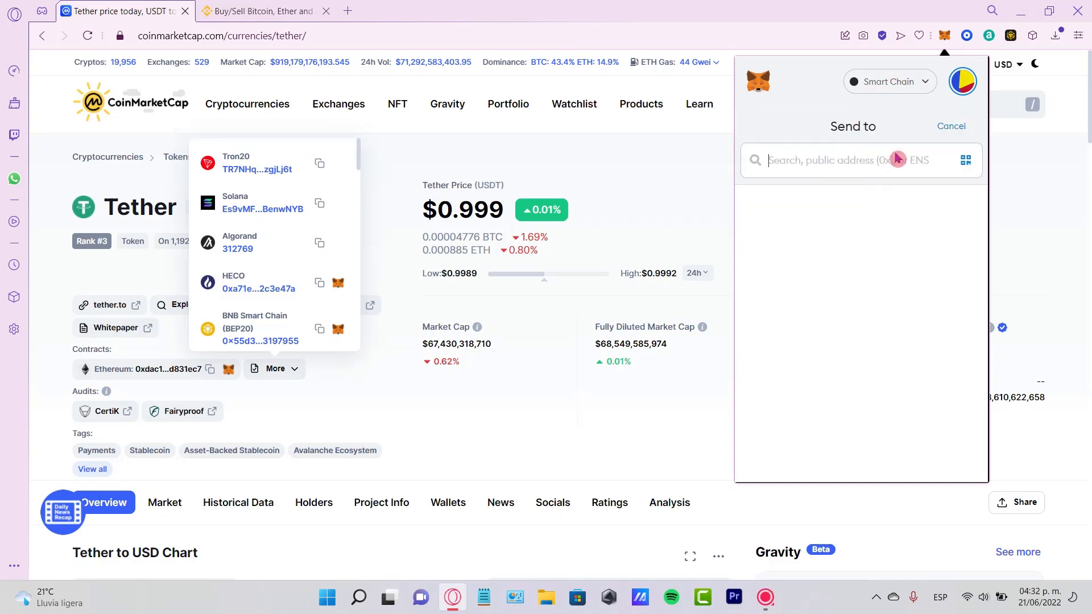
{"action": "left_click", "coordinate": [842, 151]}
On Binance, open Deposit Crypto and choose USDT as the coin to deposit
{"action": "left_click", "coordinate": [285, 10]}
{"action": "mouse_move", "coordinate": [772, 75]}
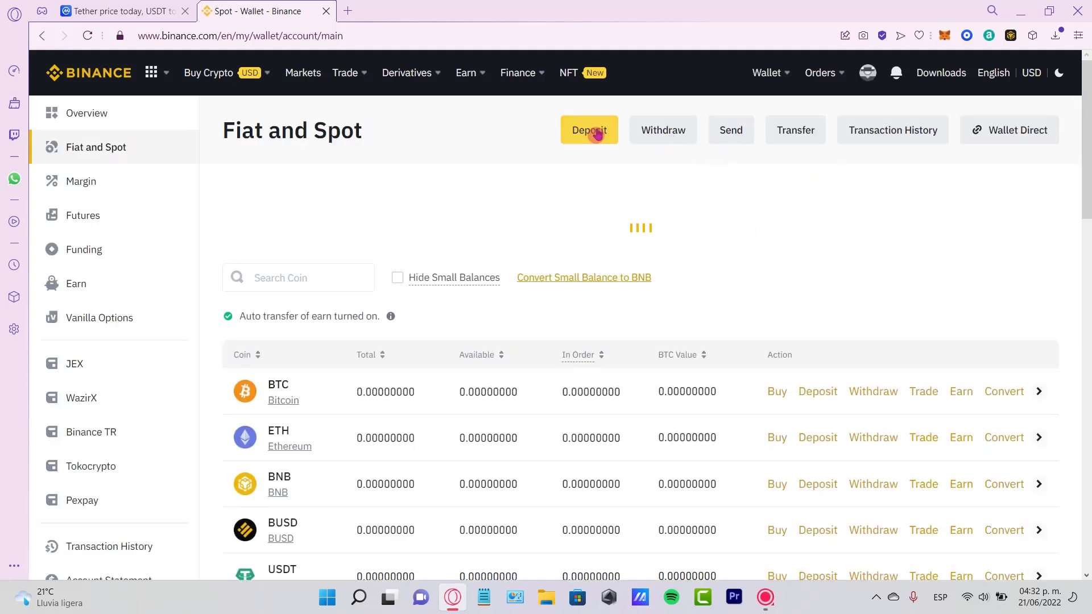
{"action": "left_click", "coordinate": [592, 132]}
{"action": "left_click_drag", "start_coordinate": [155, 190], "coordinate": [195, 199]}
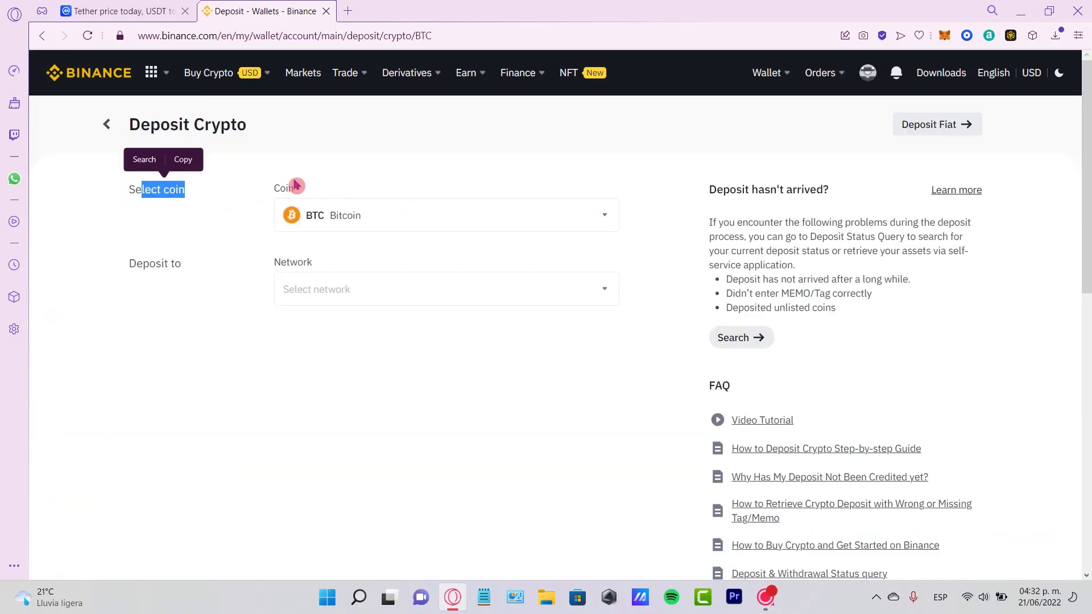
{"action": "left_click", "coordinate": [329, 215]}
{"action": "left_click", "coordinate": [517, 357]}
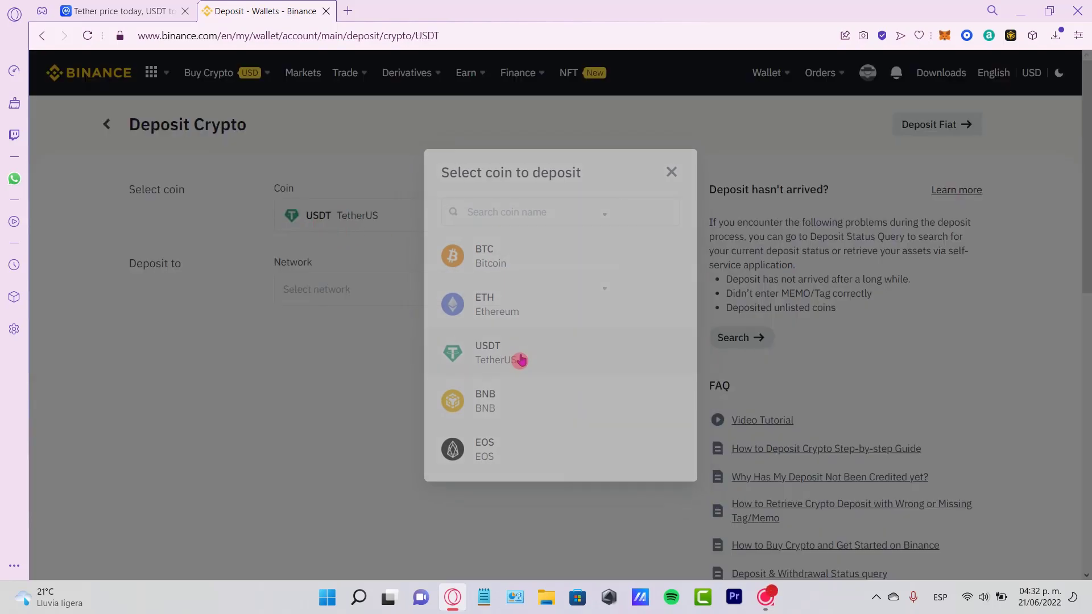
Select the BSC BNB Smart Chain (BEP20) network and copy the USDT deposit address
{"action": "left_click_drag", "start_coordinate": [166, 258], "coordinate": [210, 283]}
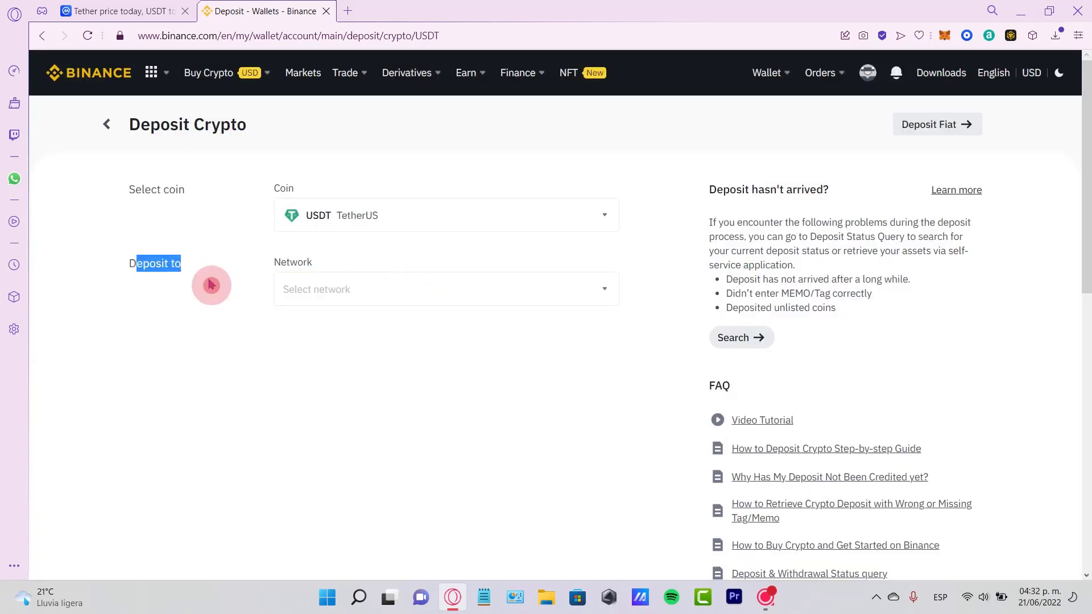
{"action": "left_click_drag", "start_coordinate": [292, 261], "coordinate": [329, 276]}
{"action": "left_click", "coordinate": [338, 284]}
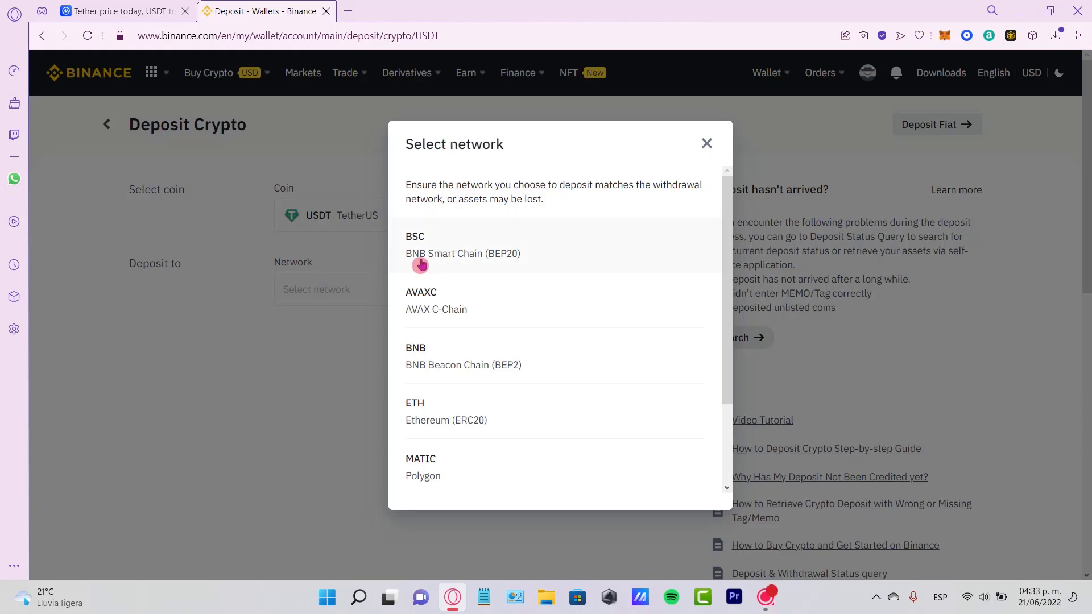
{"action": "left_click_drag", "start_coordinate": [421, 265], "coordinate": [512, 258]}
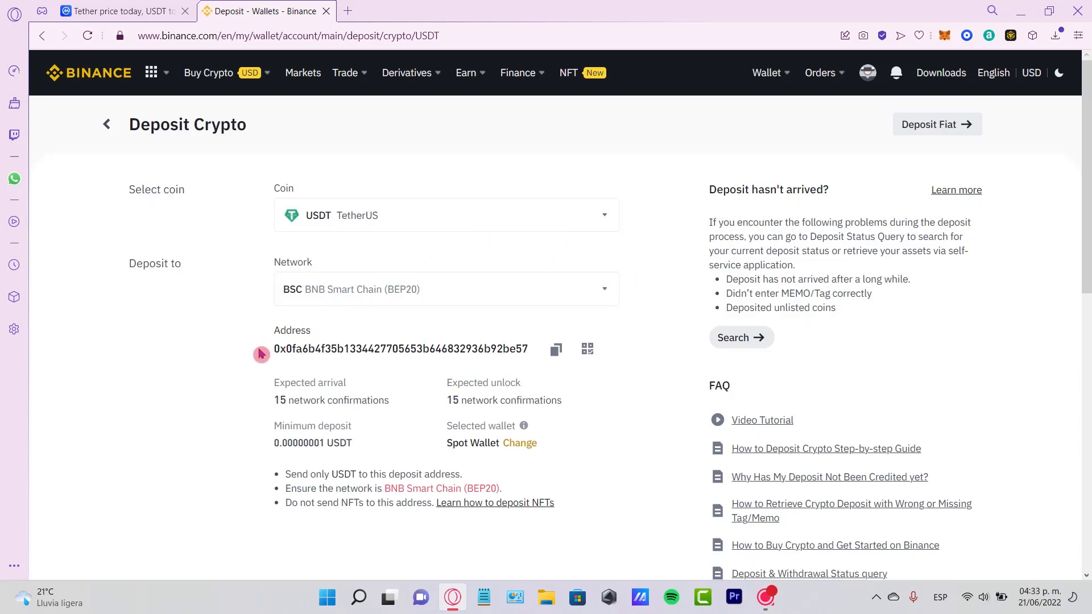
{"action": "left_click", "coordinate": [557, 353]}
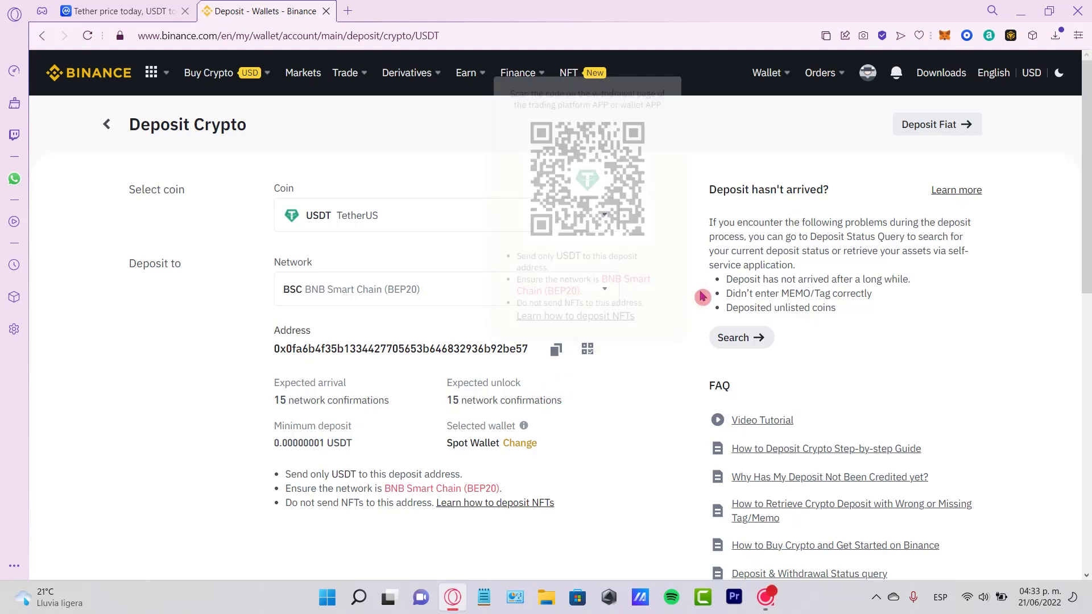
Try sending 8 USDT to the pasted Binance deposit address, then cancel for insufficient tokens
{"action": "left_click", "coordinate": [942, 35]}
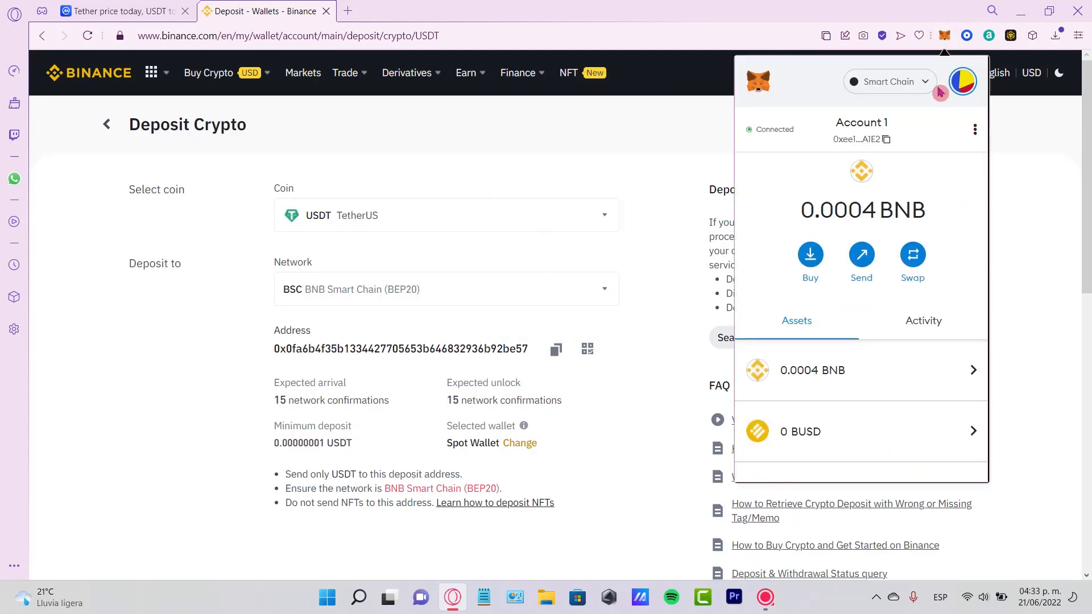
{"action": "scroll", "coordinate": [879, 310], "scroll_direction": "down", "scroll_amount": 5}
{"action": "left_click", "coordinate": [847, 372]}
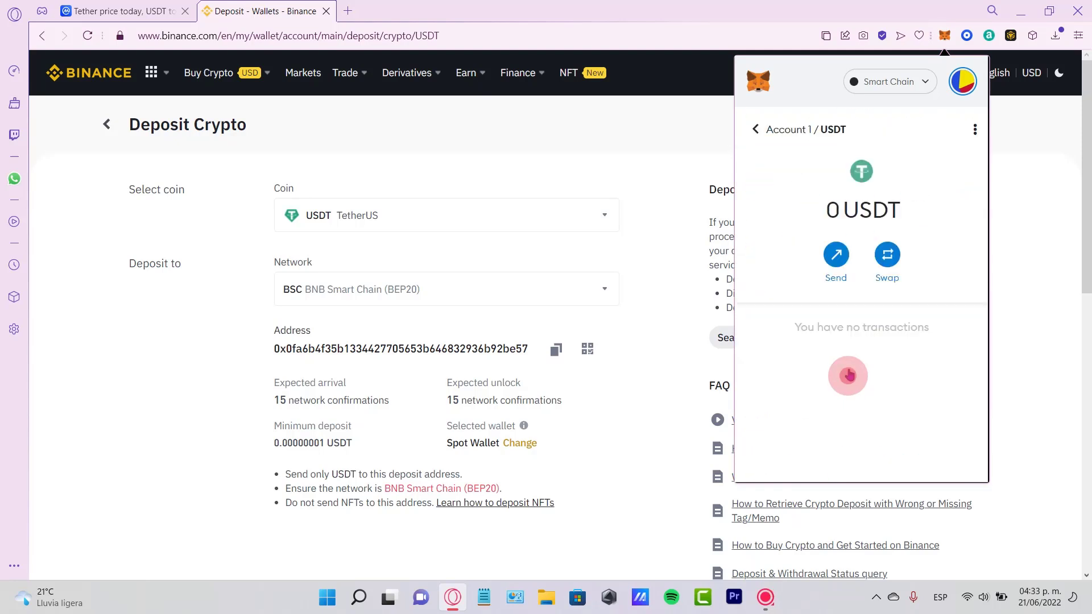
{"action": "left_click", "coordinate": [850, 278]}
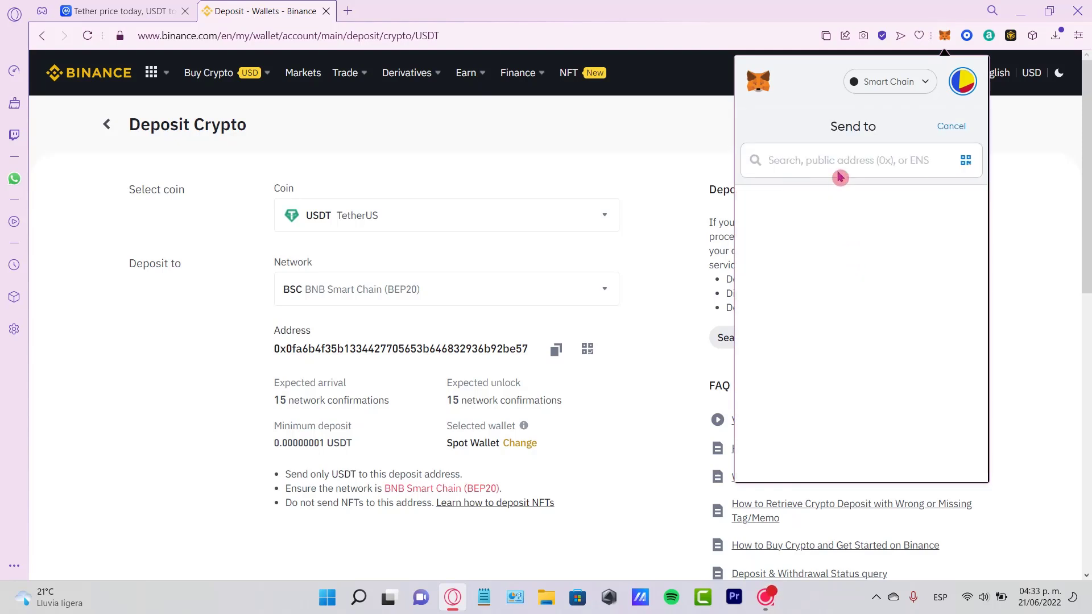
{"action": "left_click", "coordinate": [835, 163]}
{"action": "key", "text": "ctrl+v"}
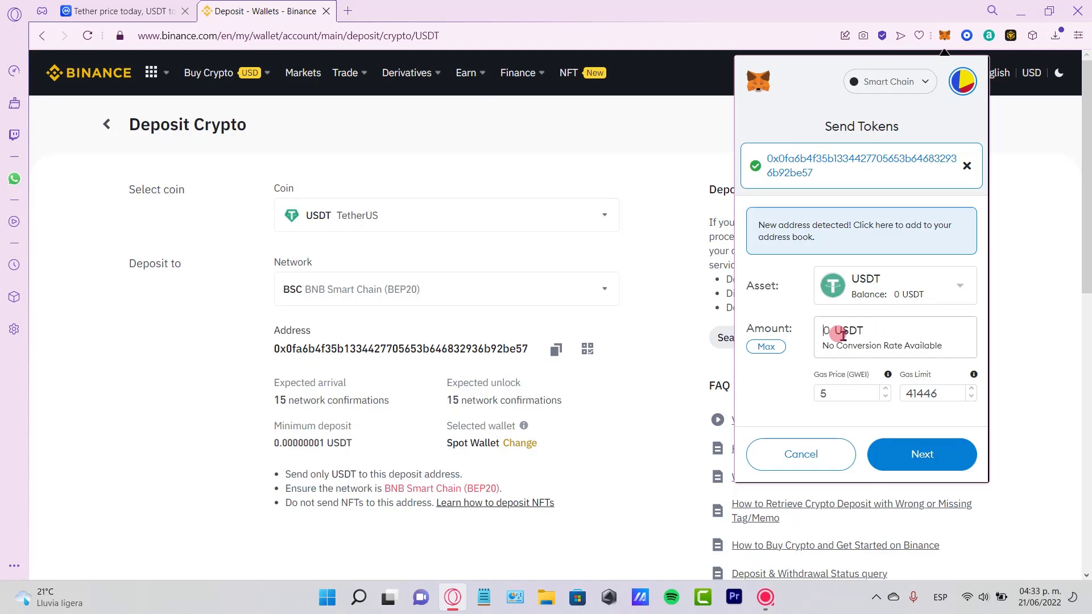
{"action": "type", "text": "8"}
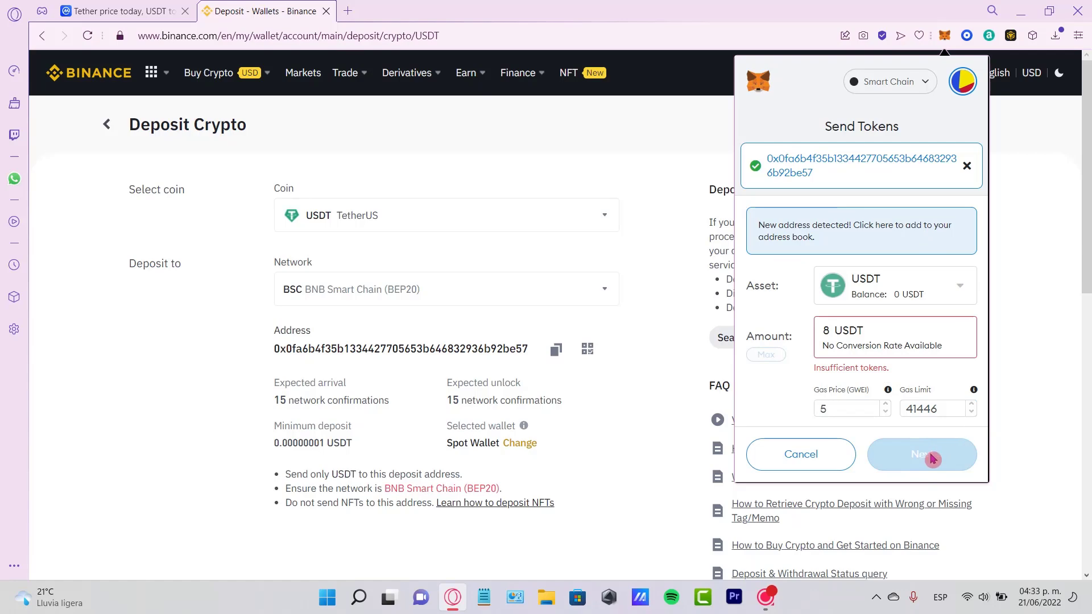
{"action": "left_click", "coordinate": [818, 465]}
{"action": "left_click", "coordinate": [471, 227]}
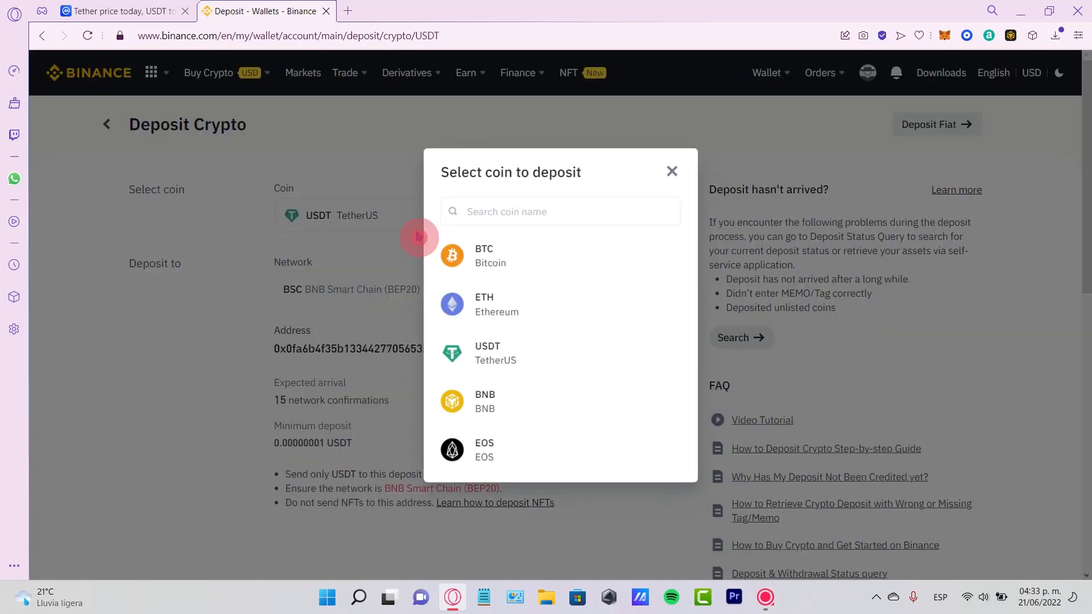
On Binance, switch the deposit to BNB on BNB Smart Chain (BEP20)
{"action": "left_click", "coordinate": [506, 375]}
{"action": "left_click", "coordinate": [456, 275]}
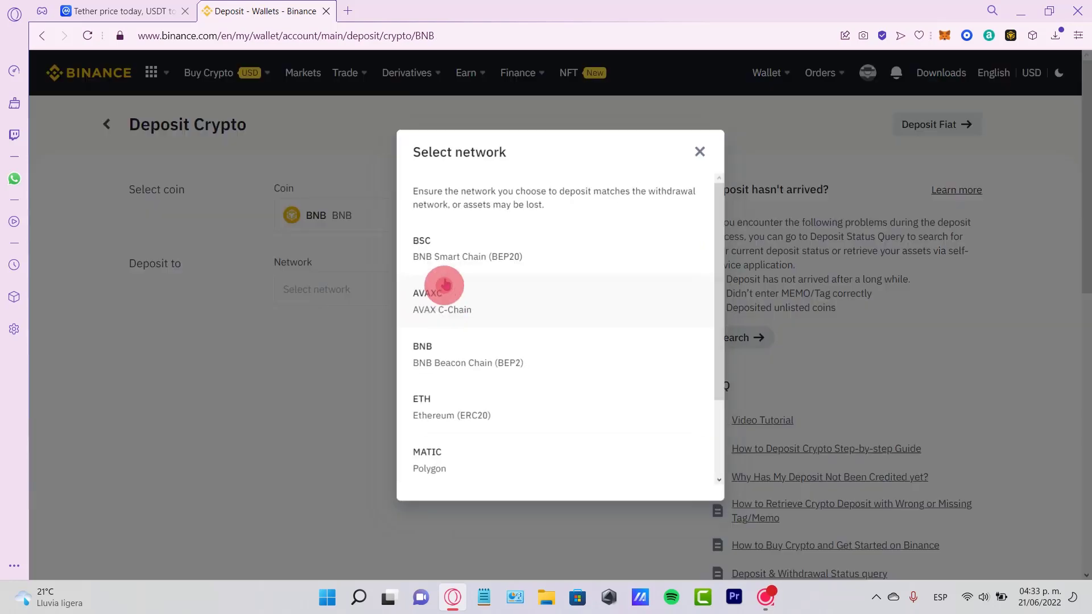
{"action": "left_click", "coordinate": [455, 252]}
Prepare a Max 0.000279 BNB send to the deposit address, review the 0.000384 BNB total, then close
{"action": "left_click", "coordinate": [945, 37]}
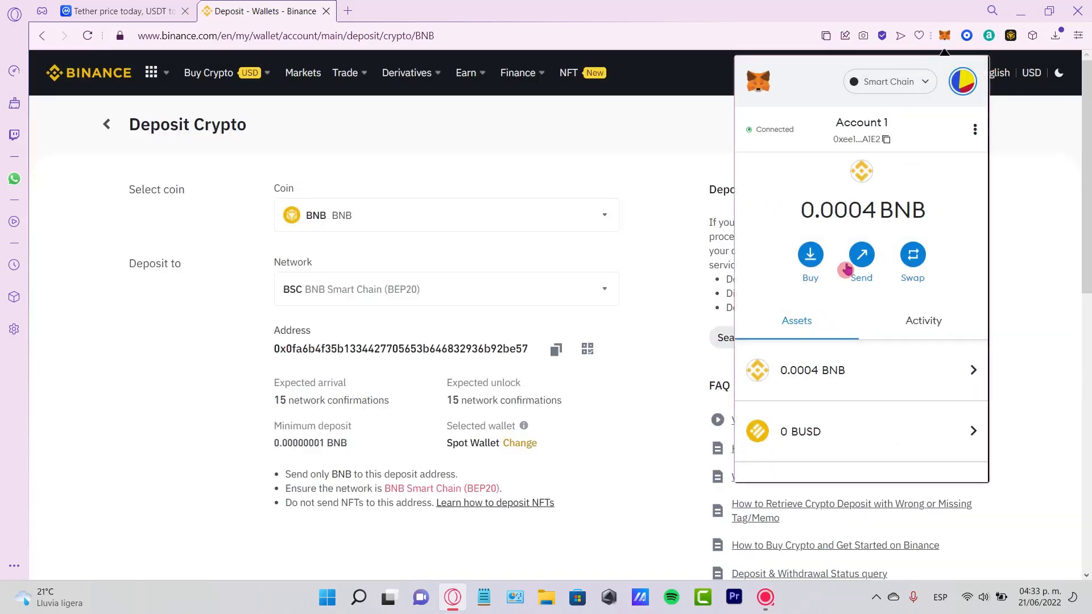
{"action": "left_click", "coordinate": [862, 255]}
{"action": "key", "text": "ctrl+v"}
{"action": "left_click", "coordinate": [767, 347]}
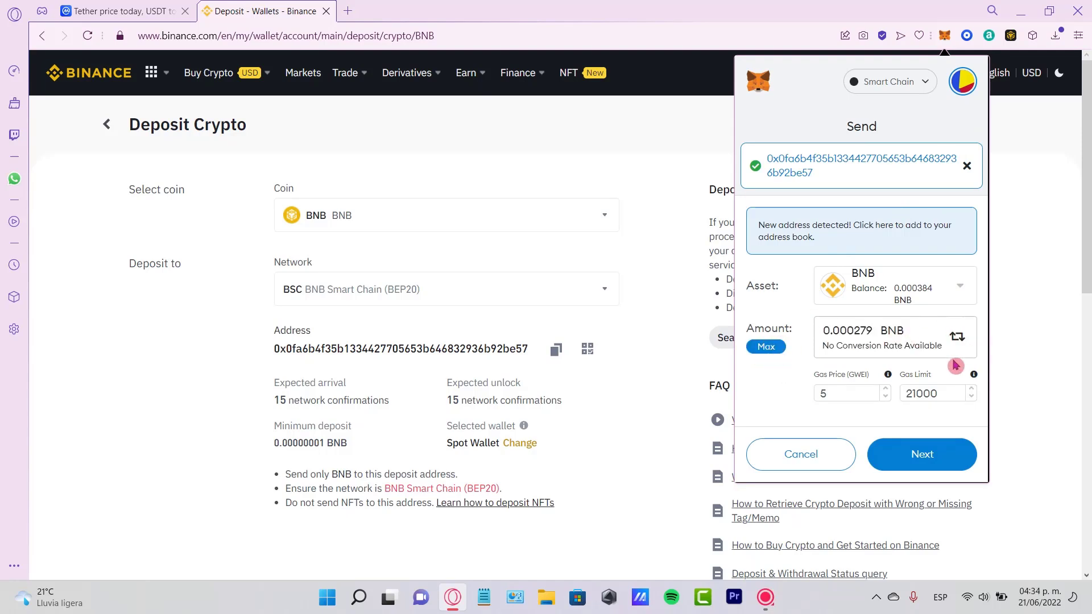
{"action": "key", "text": "Return"}
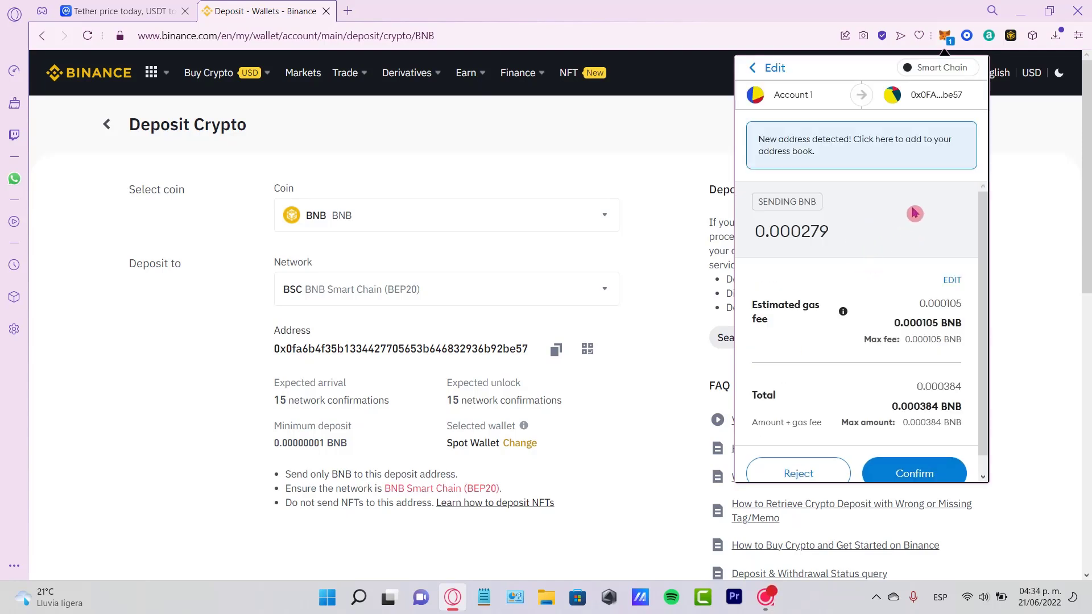
{"action": "scroll", "coordinate": [915, 212], "scroll_direction": "down", "scroll_amount": 1}
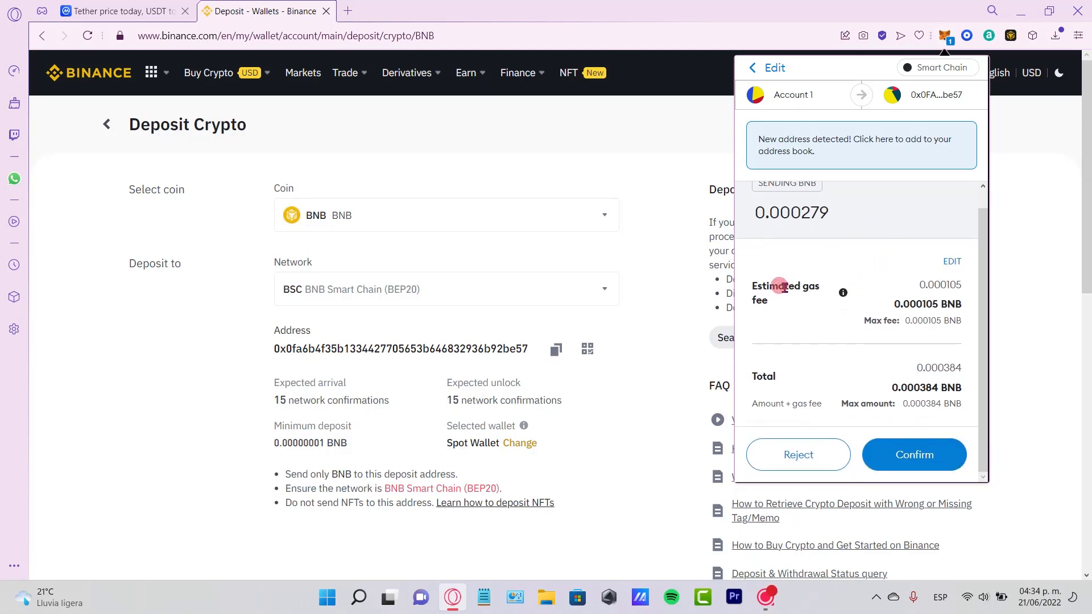
{"action": "left_click_drag", "start_coordinate": [784, 286], "coordinate": [824, 301]}
{"action": "left_click_drag", "start_coordinate": [917, 321], "coordinate": [963, 333]}
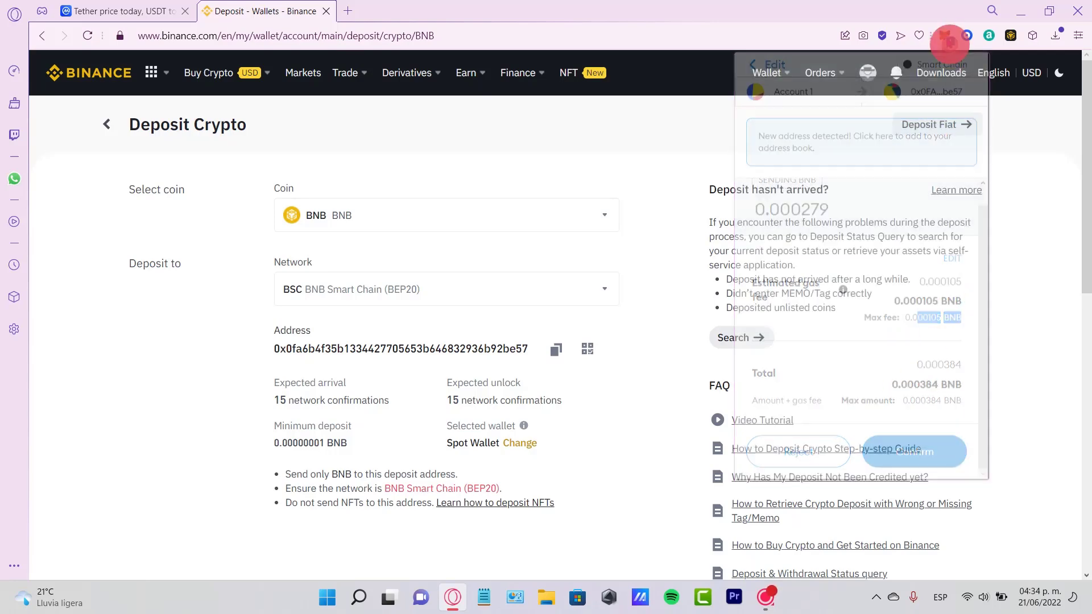
{"action": "left_click", "coordinate": [945, 35]}
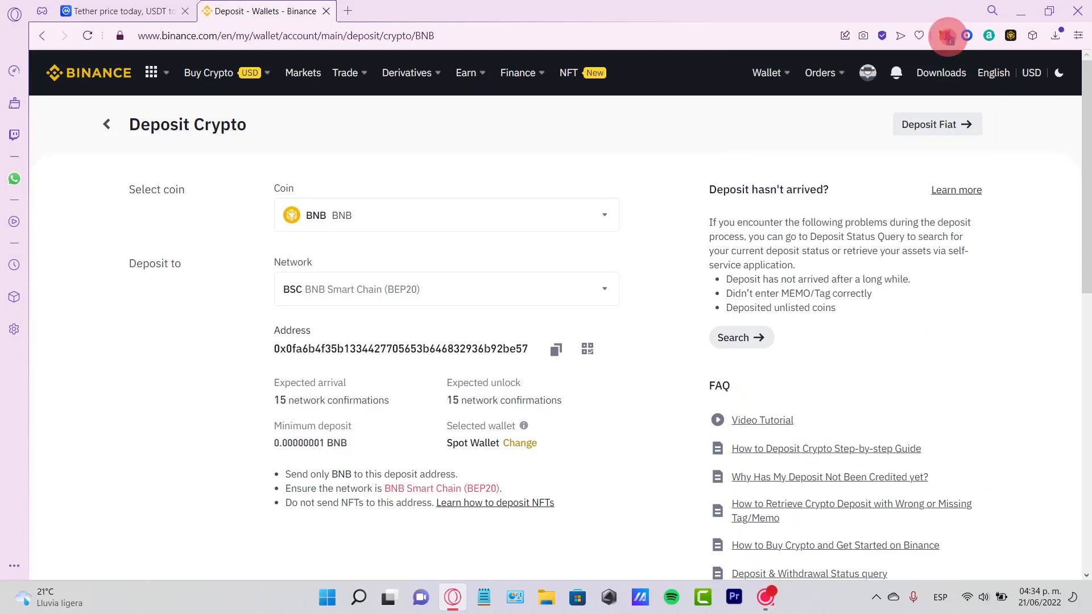
Check Binance's Fiat and Spot balances (zero) and MetaMask's Activity, which lists no transactions
{"action": "mouse_move", "coordinate": [768, 78]}
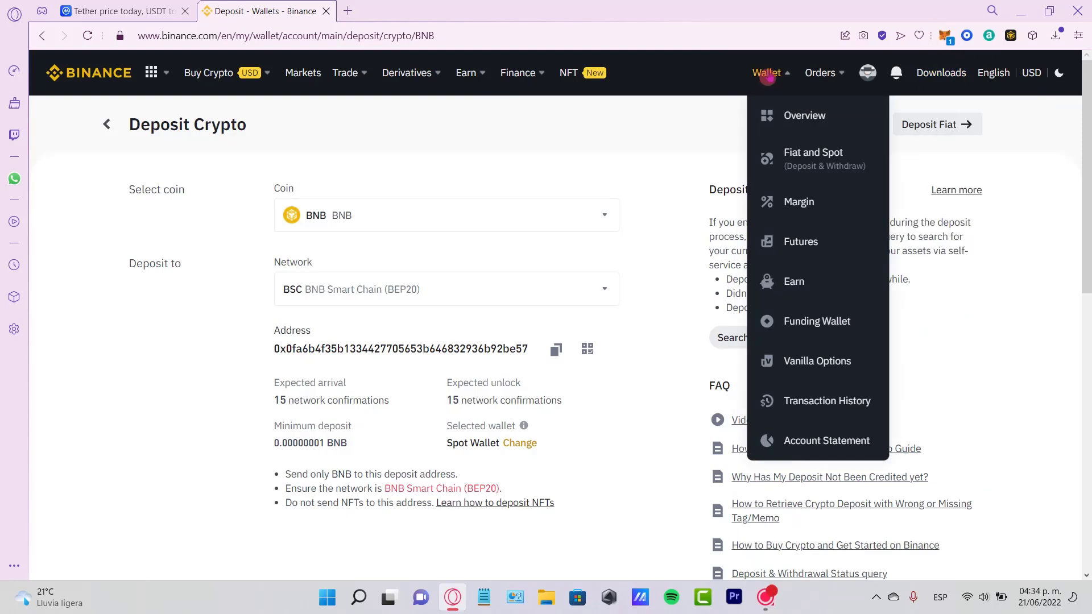
{"action": "left_click", "coordinate": [850, 167]}
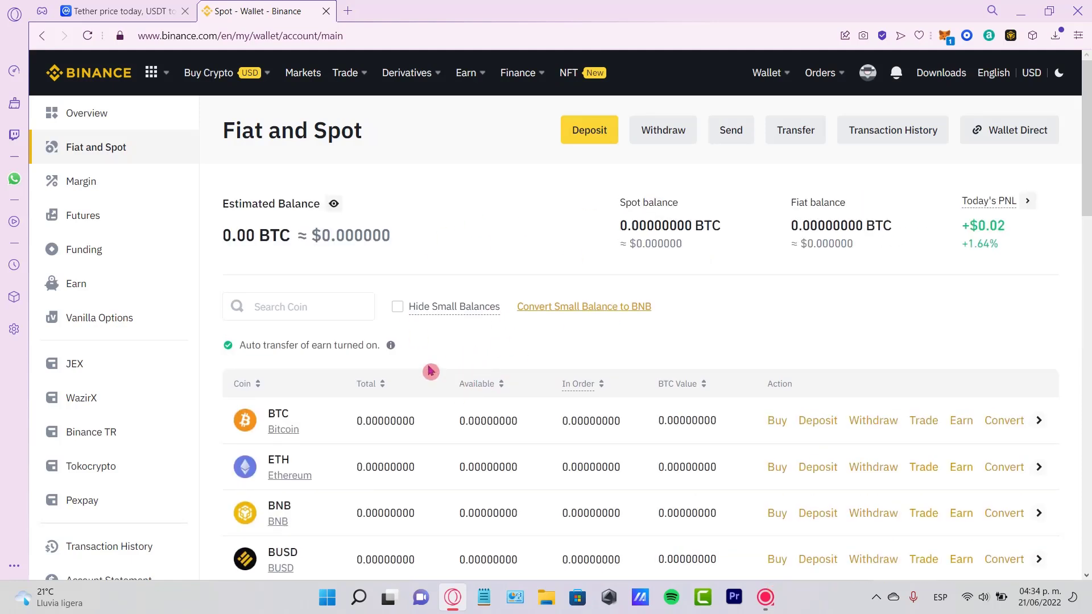
{"action": "left_click", "coordinate": [945, 39]}
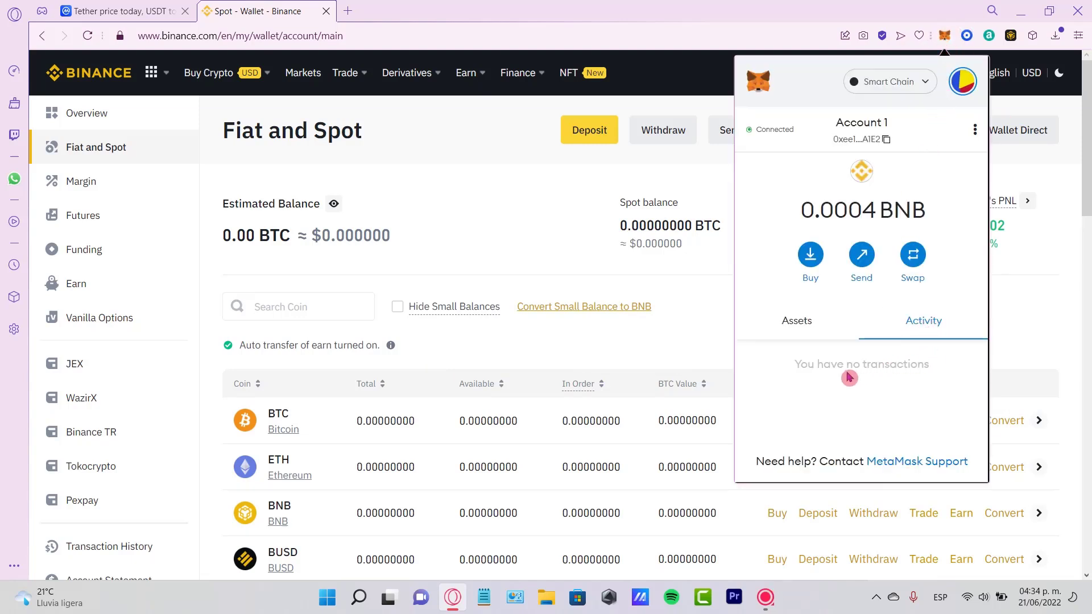
{"action": "left_click_drag", "start_coordinate": [777, 376], "coordinate": [934, 384]}
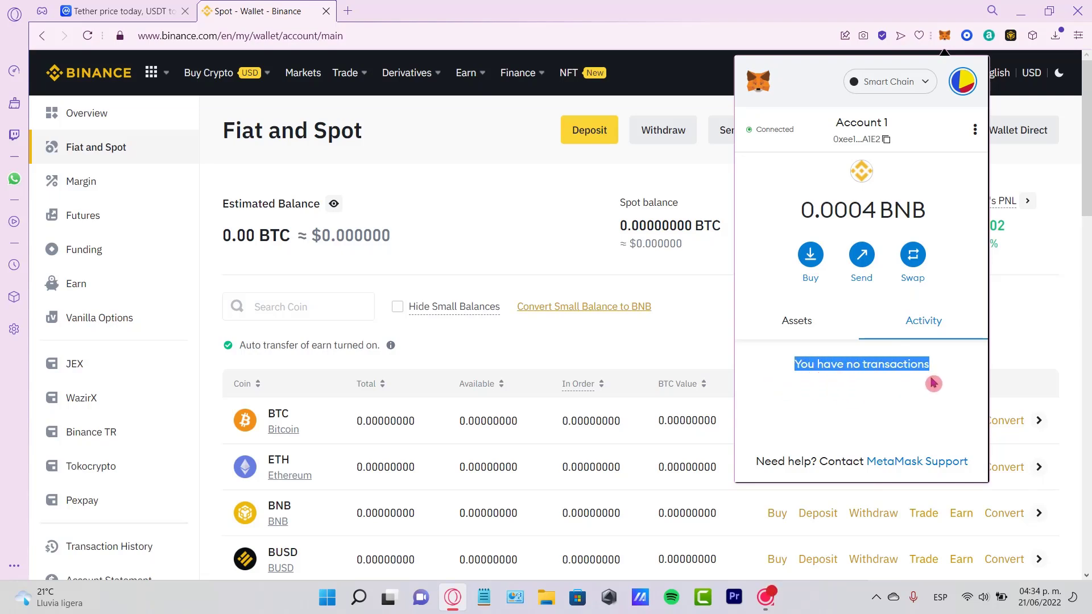
{"action": "left_click", "coordinate": [963, 370]}
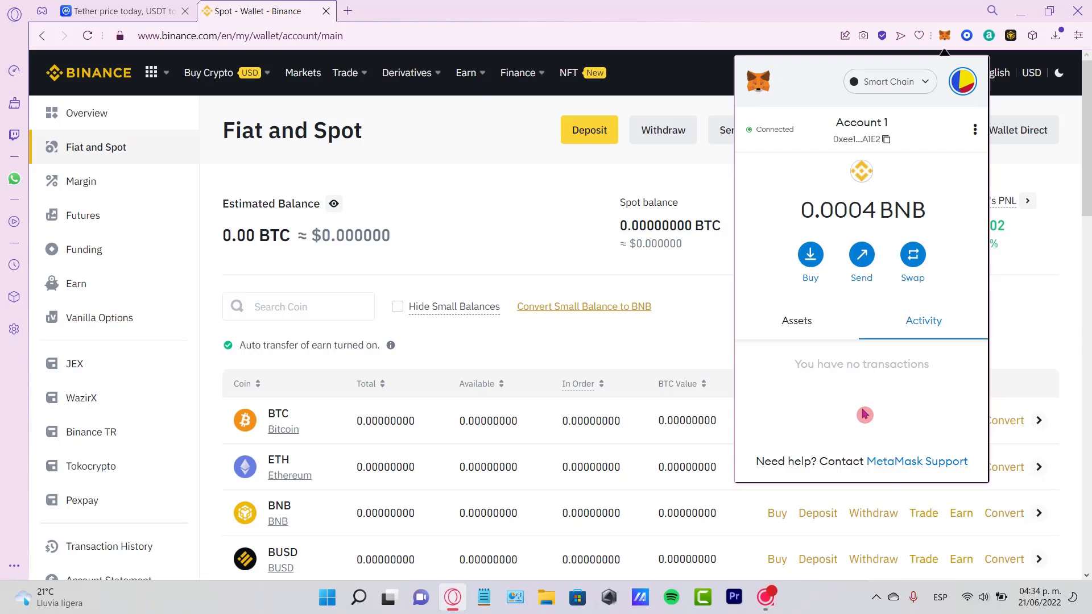
{"action": "left_click", "coordinate": [1033, 259]}
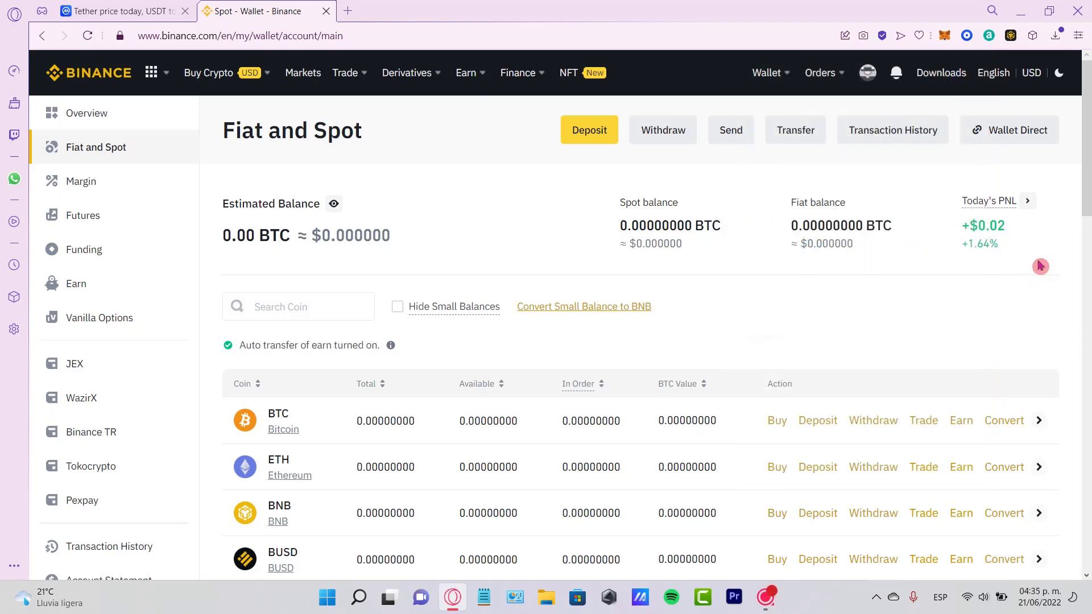